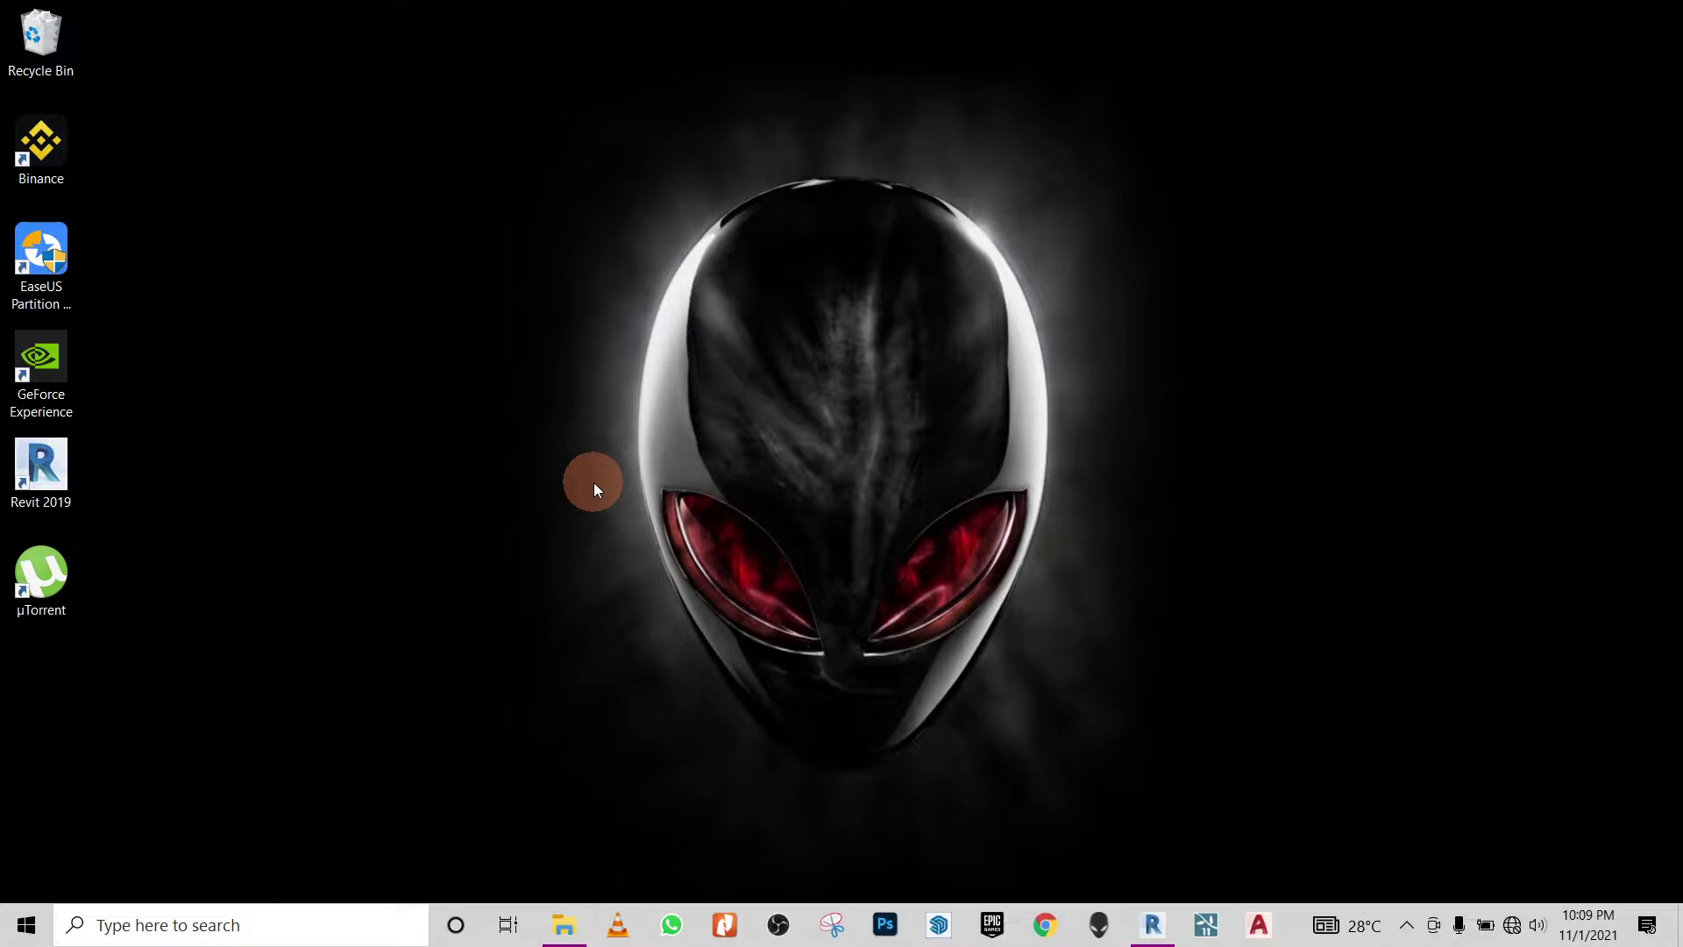
# Switch to the duplex project in Revit and show the Lumion LiveSync tools for its 3D view
pyautogui.click(1151, 922)
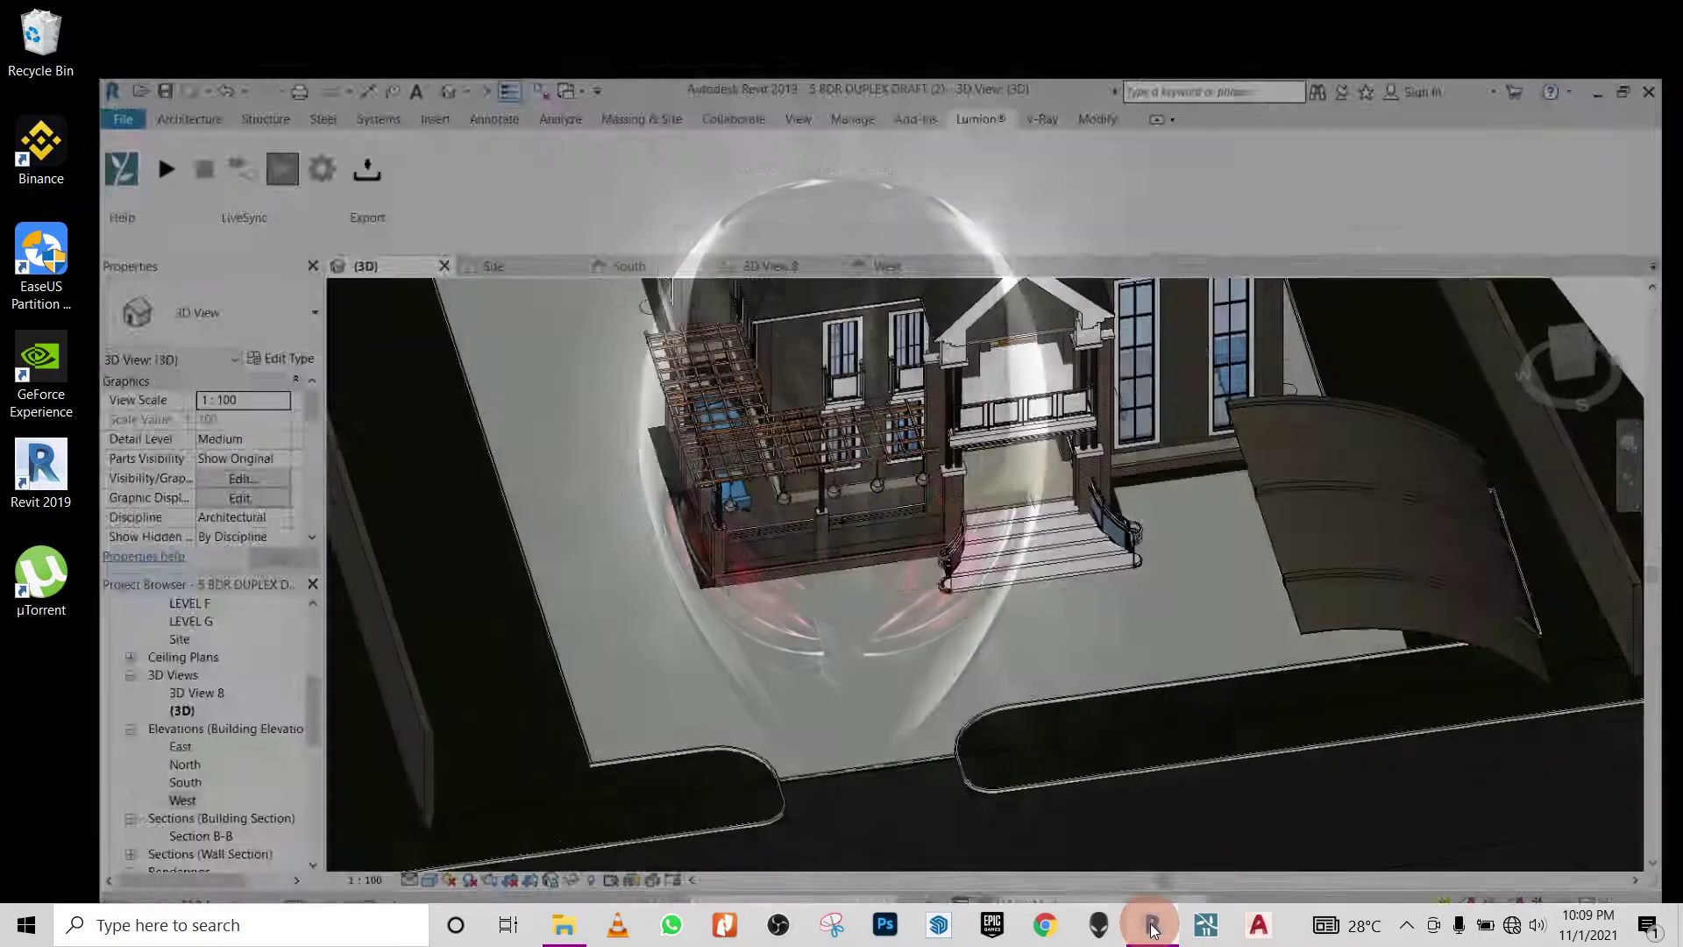
pyautogui.keyDown('shift'); pyautogui.moveTo(565, 522); pyautogui.dragTo(607, 541, button='middle'); pyautogui.keyUp('shift')
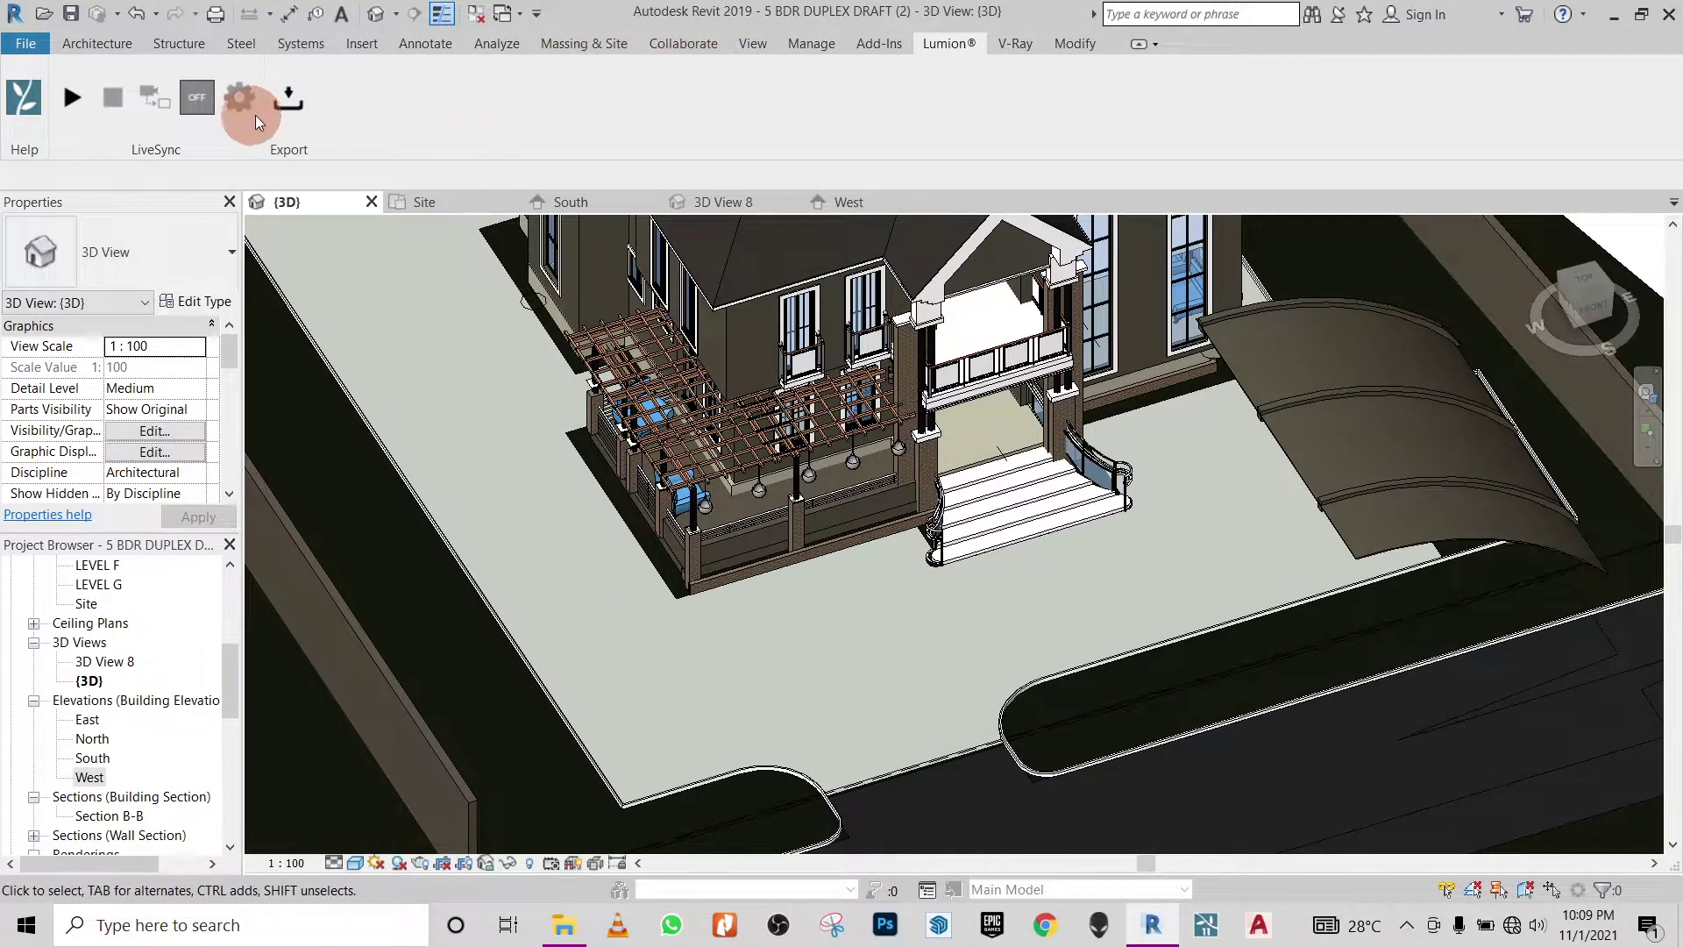
pyautogui.click(962, 35)
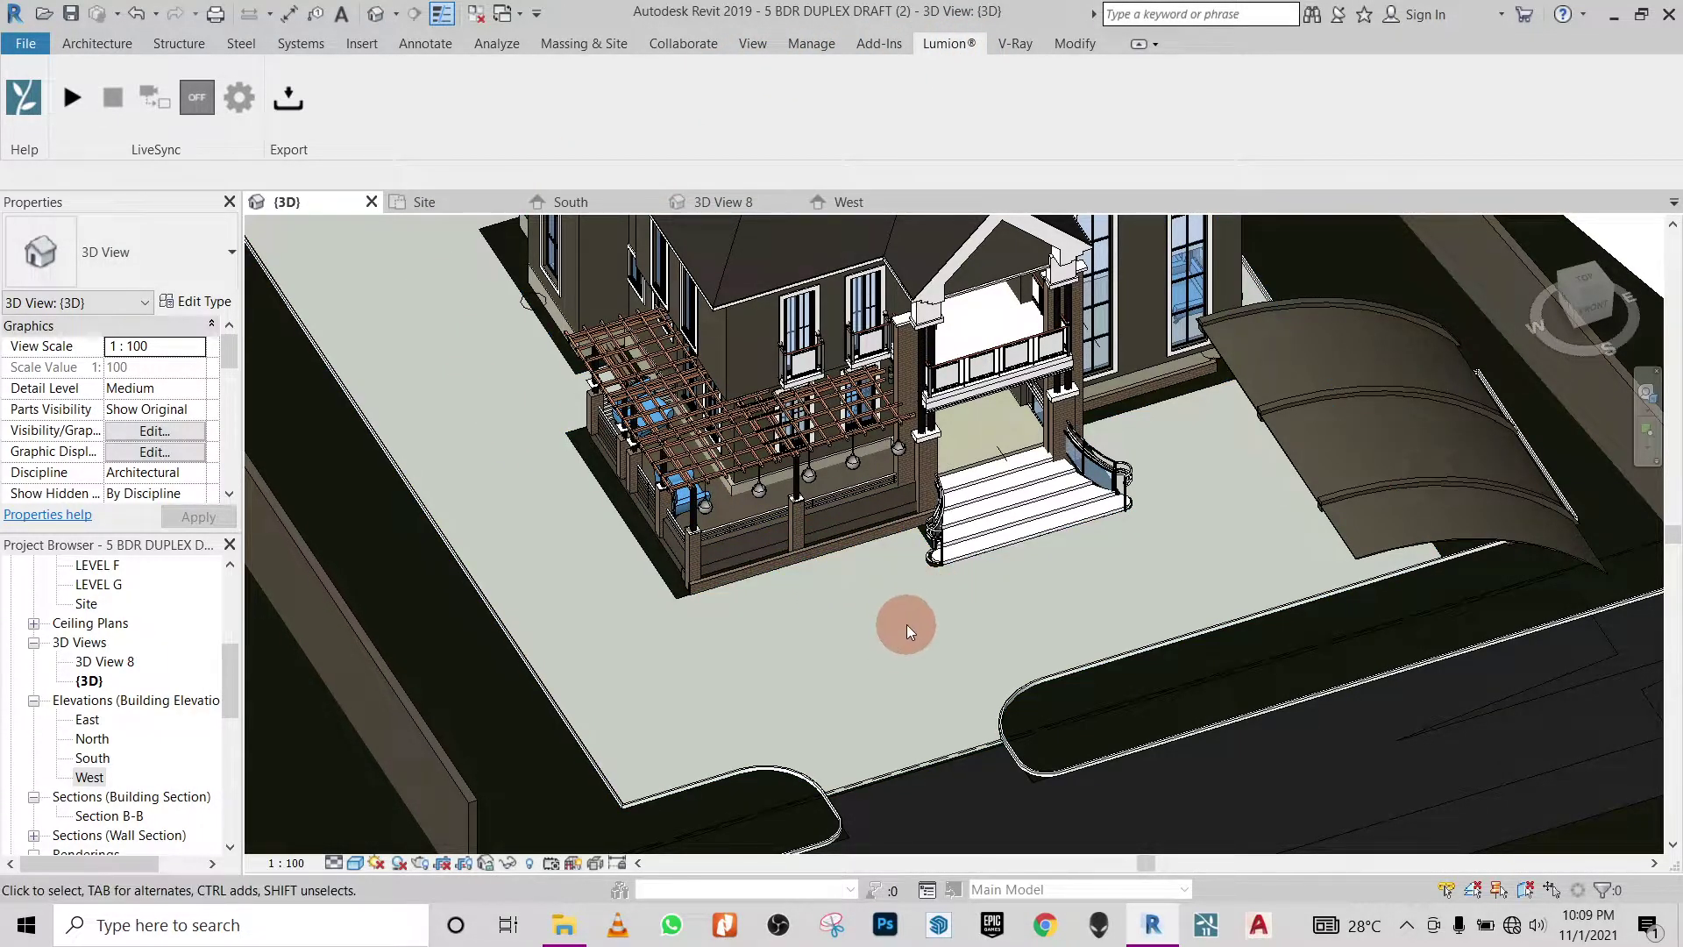
pyautogui.scroll(-1, 947, 637)
pyautogui.scroll(4, 997, 471)
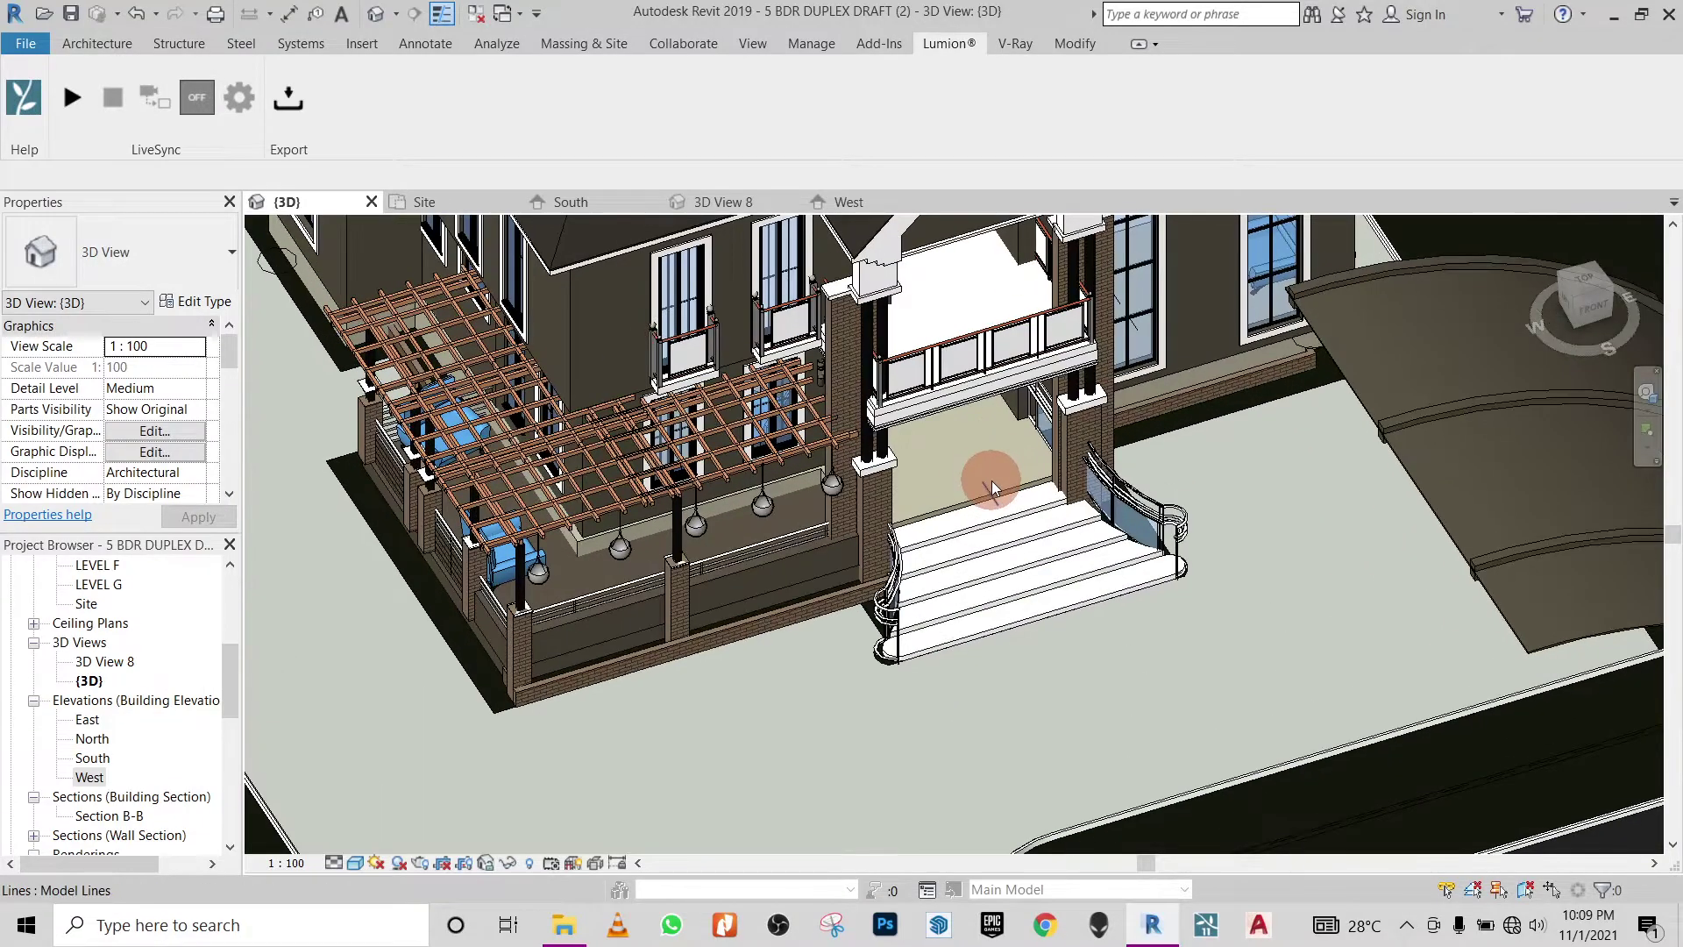
pyautogui.click(991, 481)
pyautogui.press('Escape')
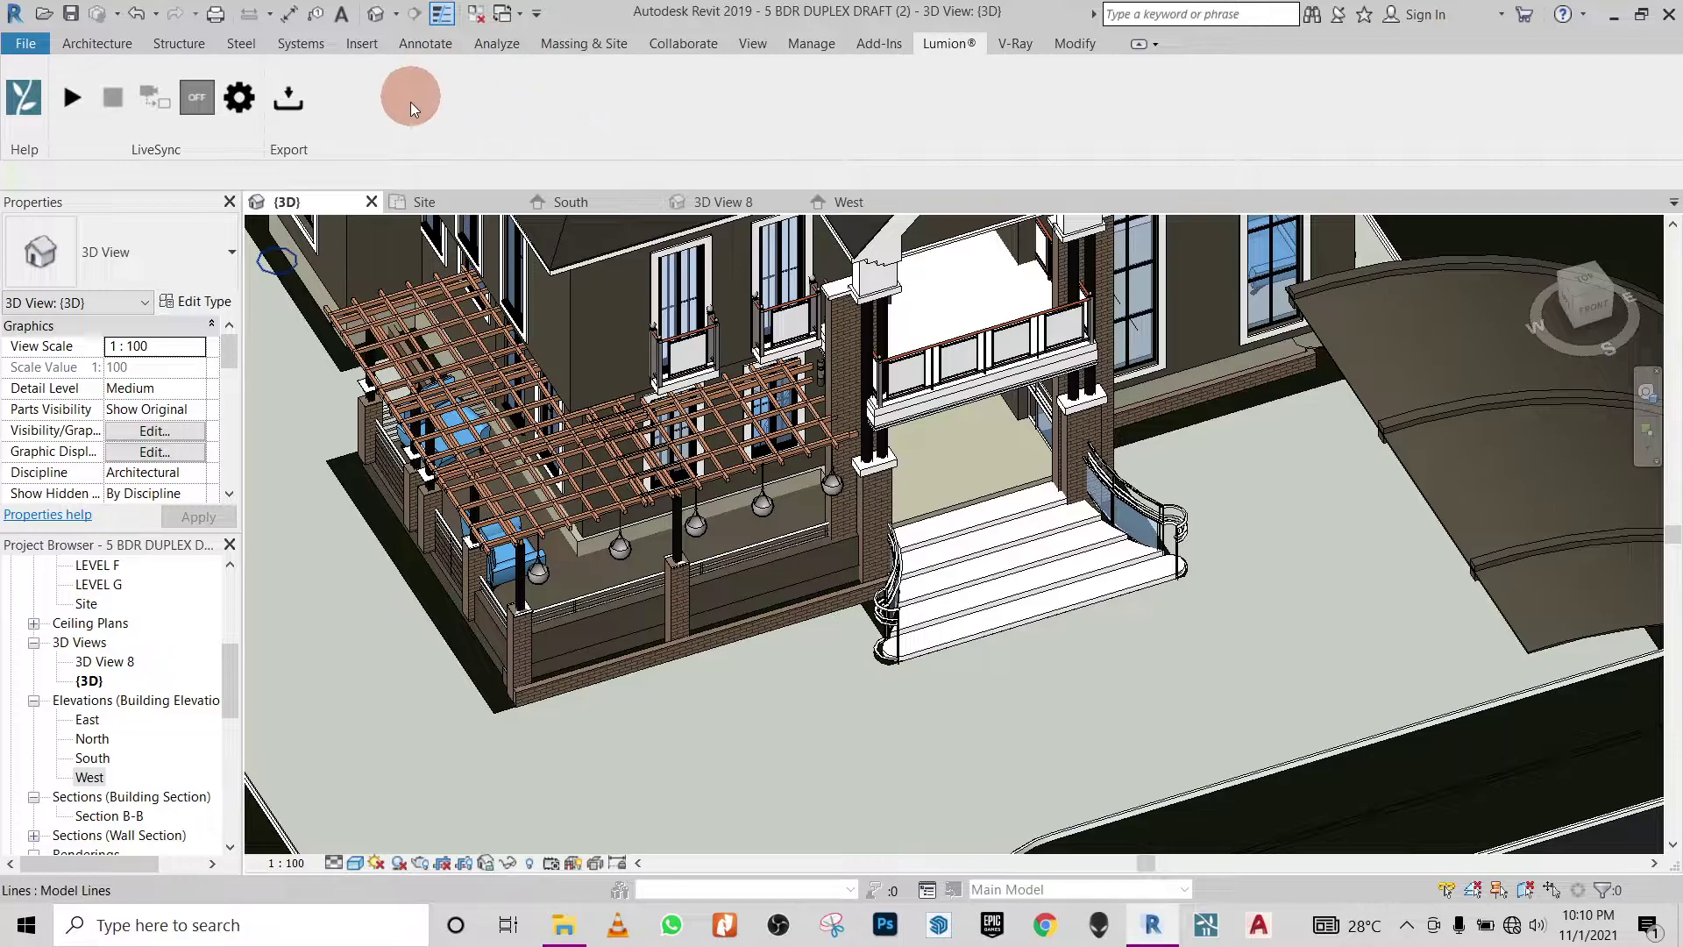
# Start LiveSync for the duplex's 3D view and agree to launch Lumion
pyautogui.click(77, 88)
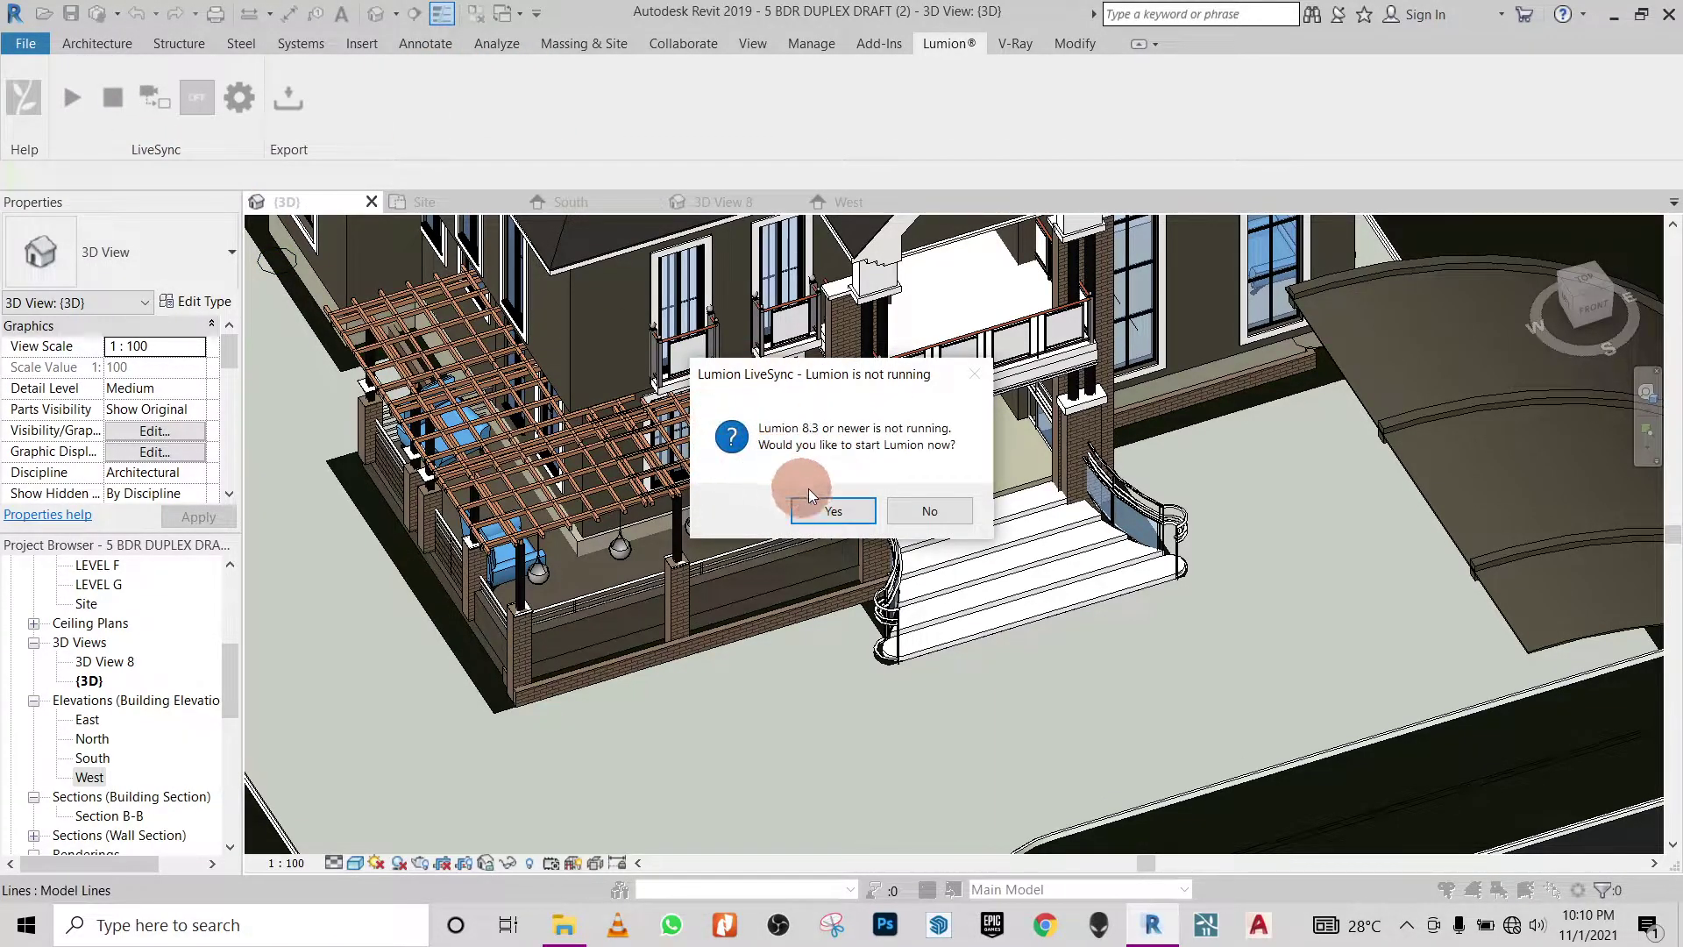
pyautogui.moveTo(818, 374); pyautogui.dragTo(850, 128)
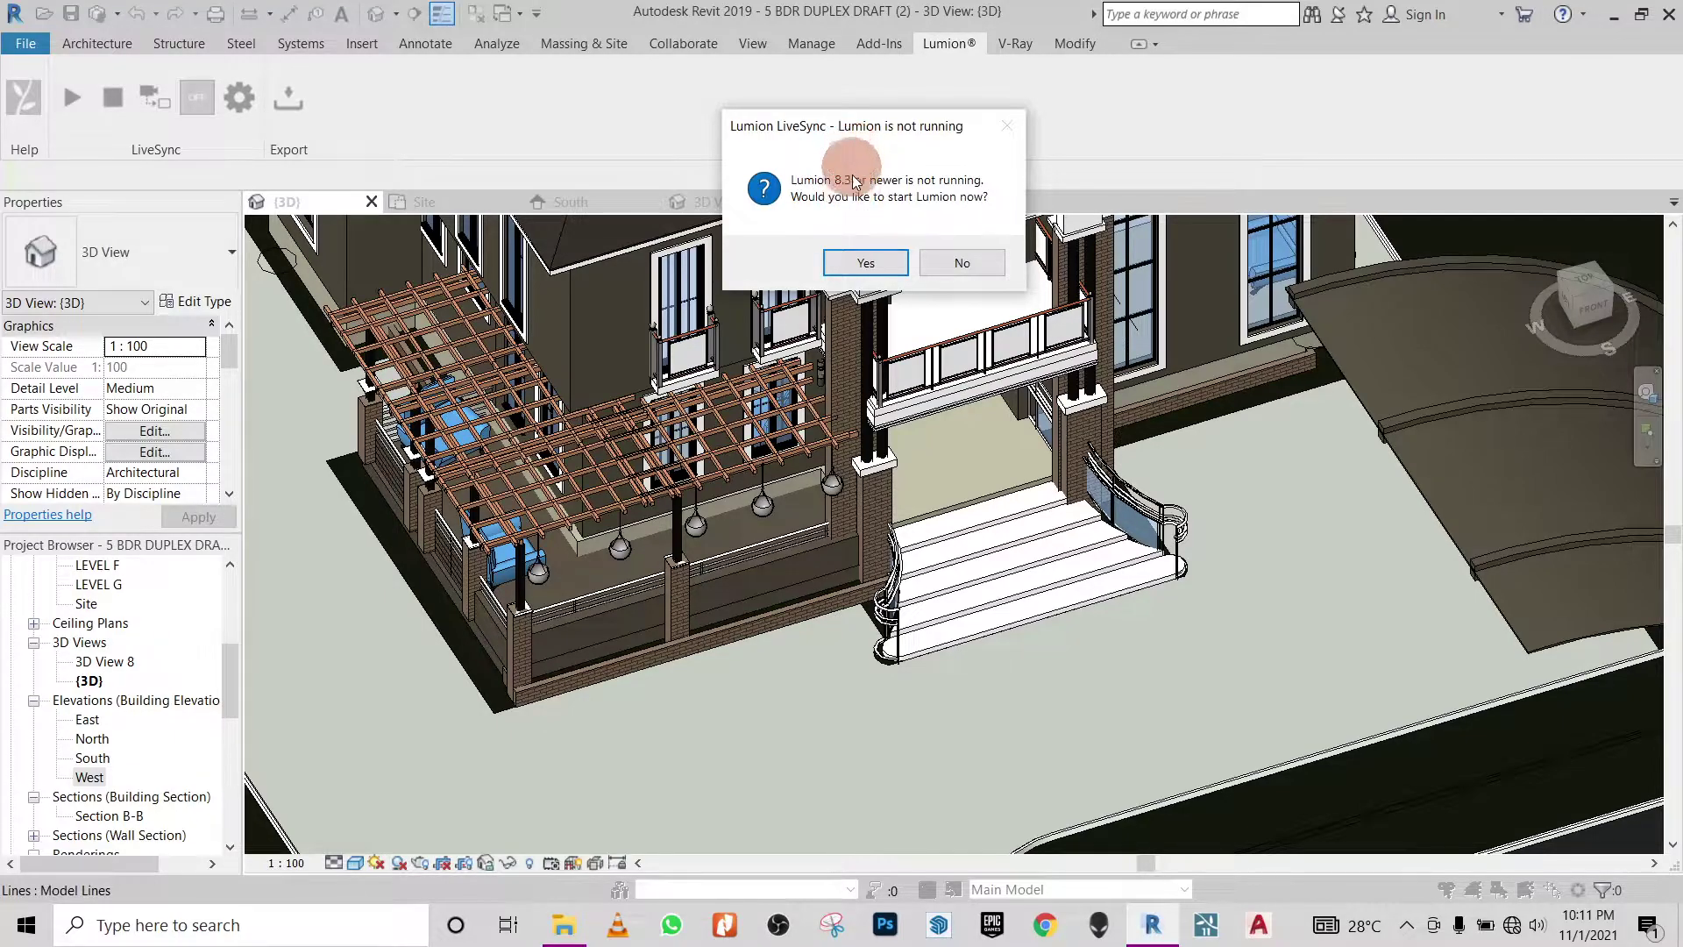
pyautogui.click(865, 263)
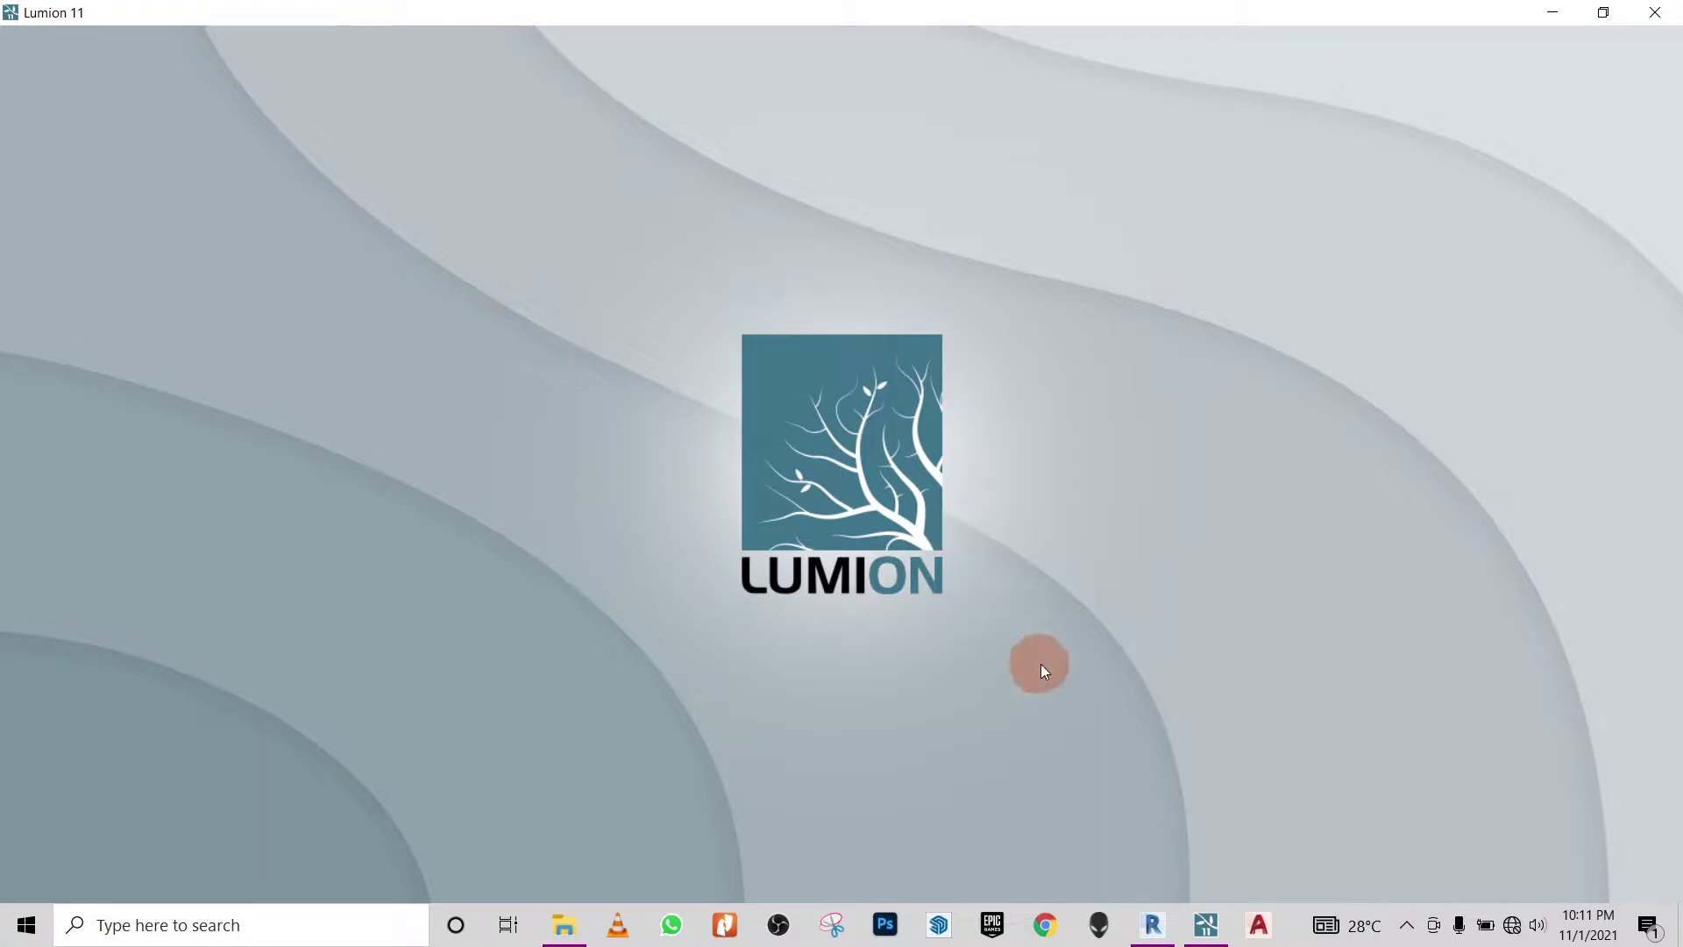
# Switch back to Revit and examine the duplex's pergola terrace, entrance steps and front facade in the 3D view
pyautogui.click(1151, 932)
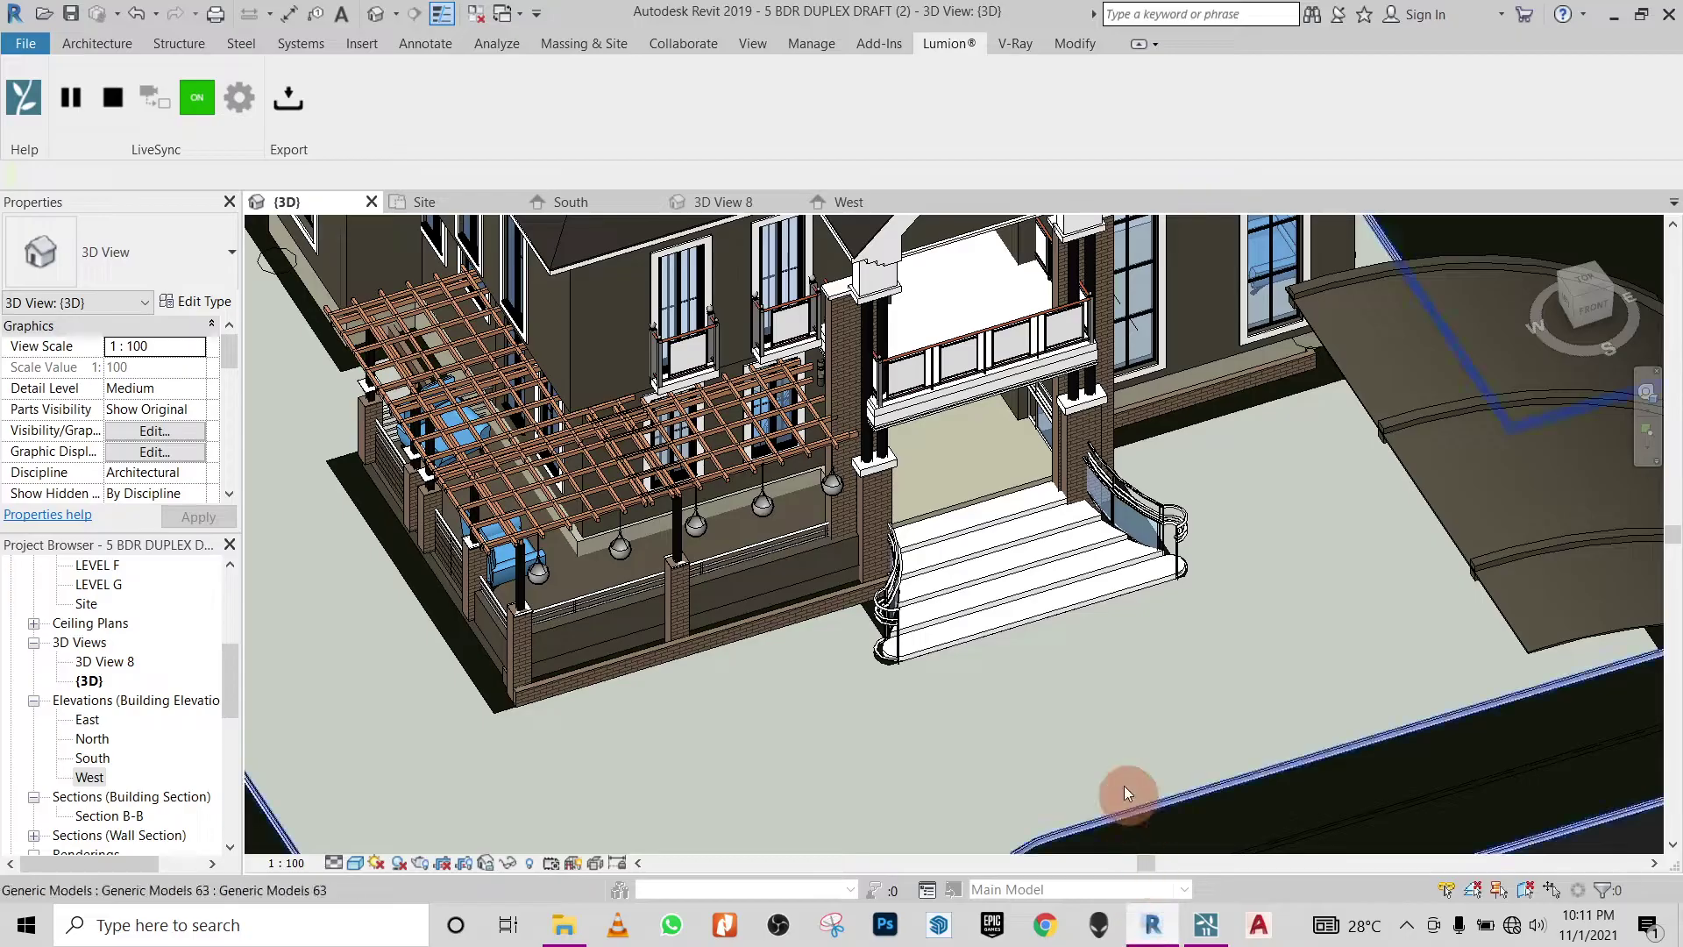
pyautogui.scroll(-2, 980, 709)
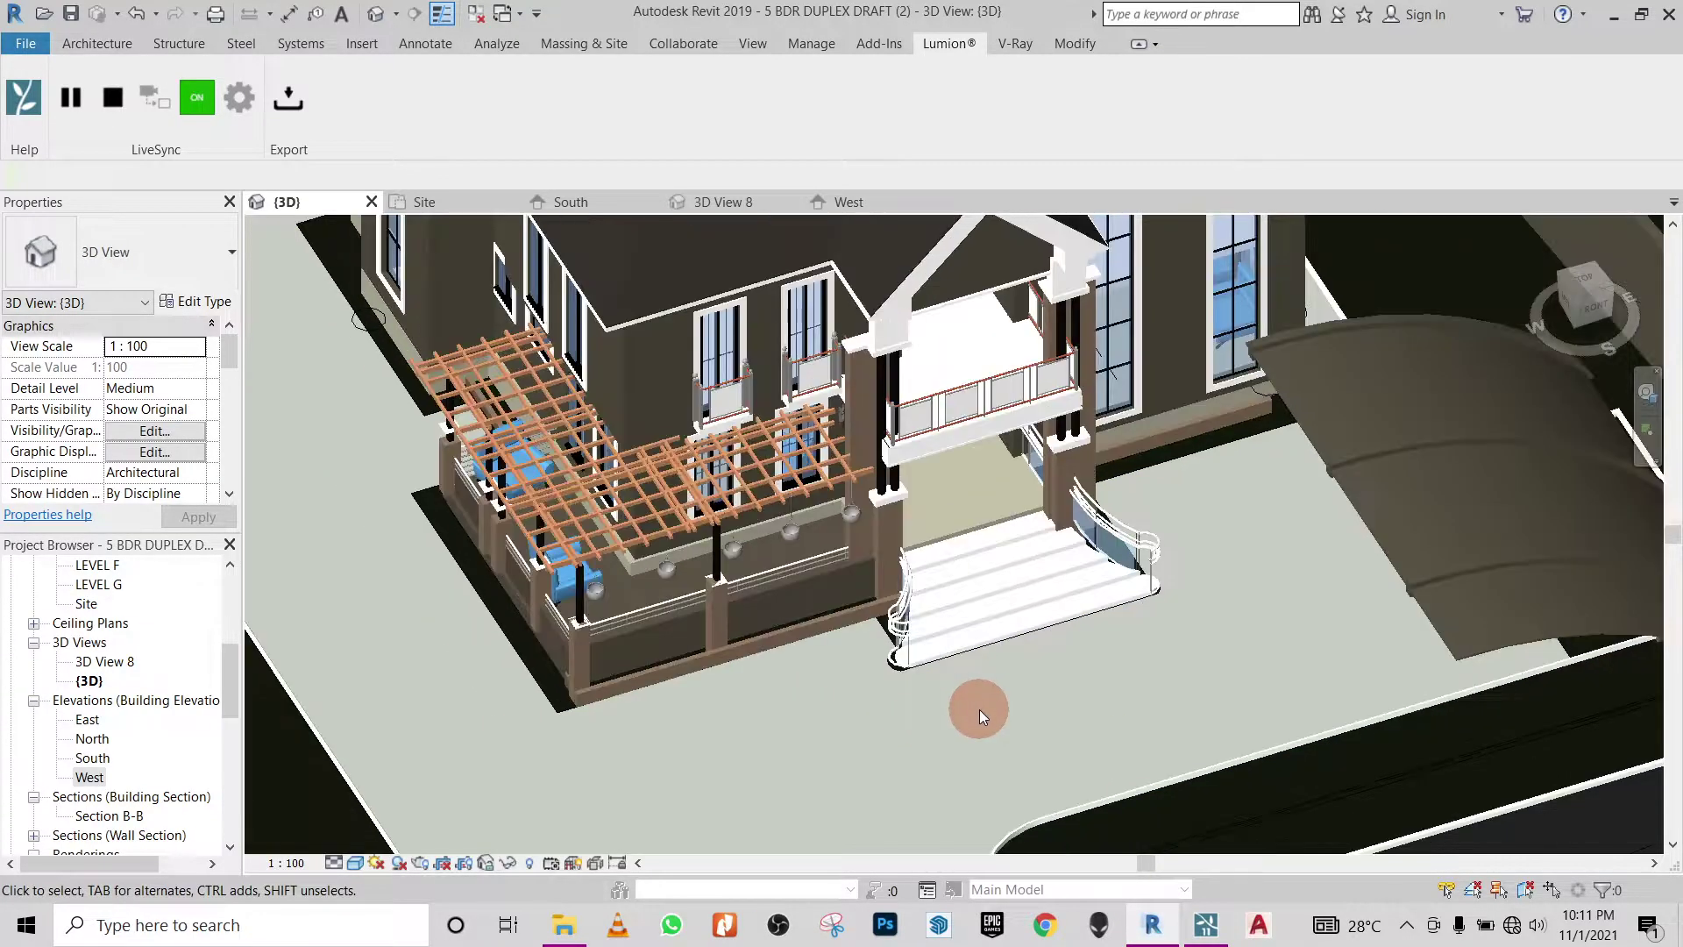
pyautogui.moveTo(863, 691)
pyautogui.keyDown('shift'); pyautogui.mouseDown(button='middle')
pyautogui.moveTo(996, 689)
pyautogui.moveTo(891, 688)
pyautogui.mouseUp(button='middle'); pyautogui.keyUp('shift')
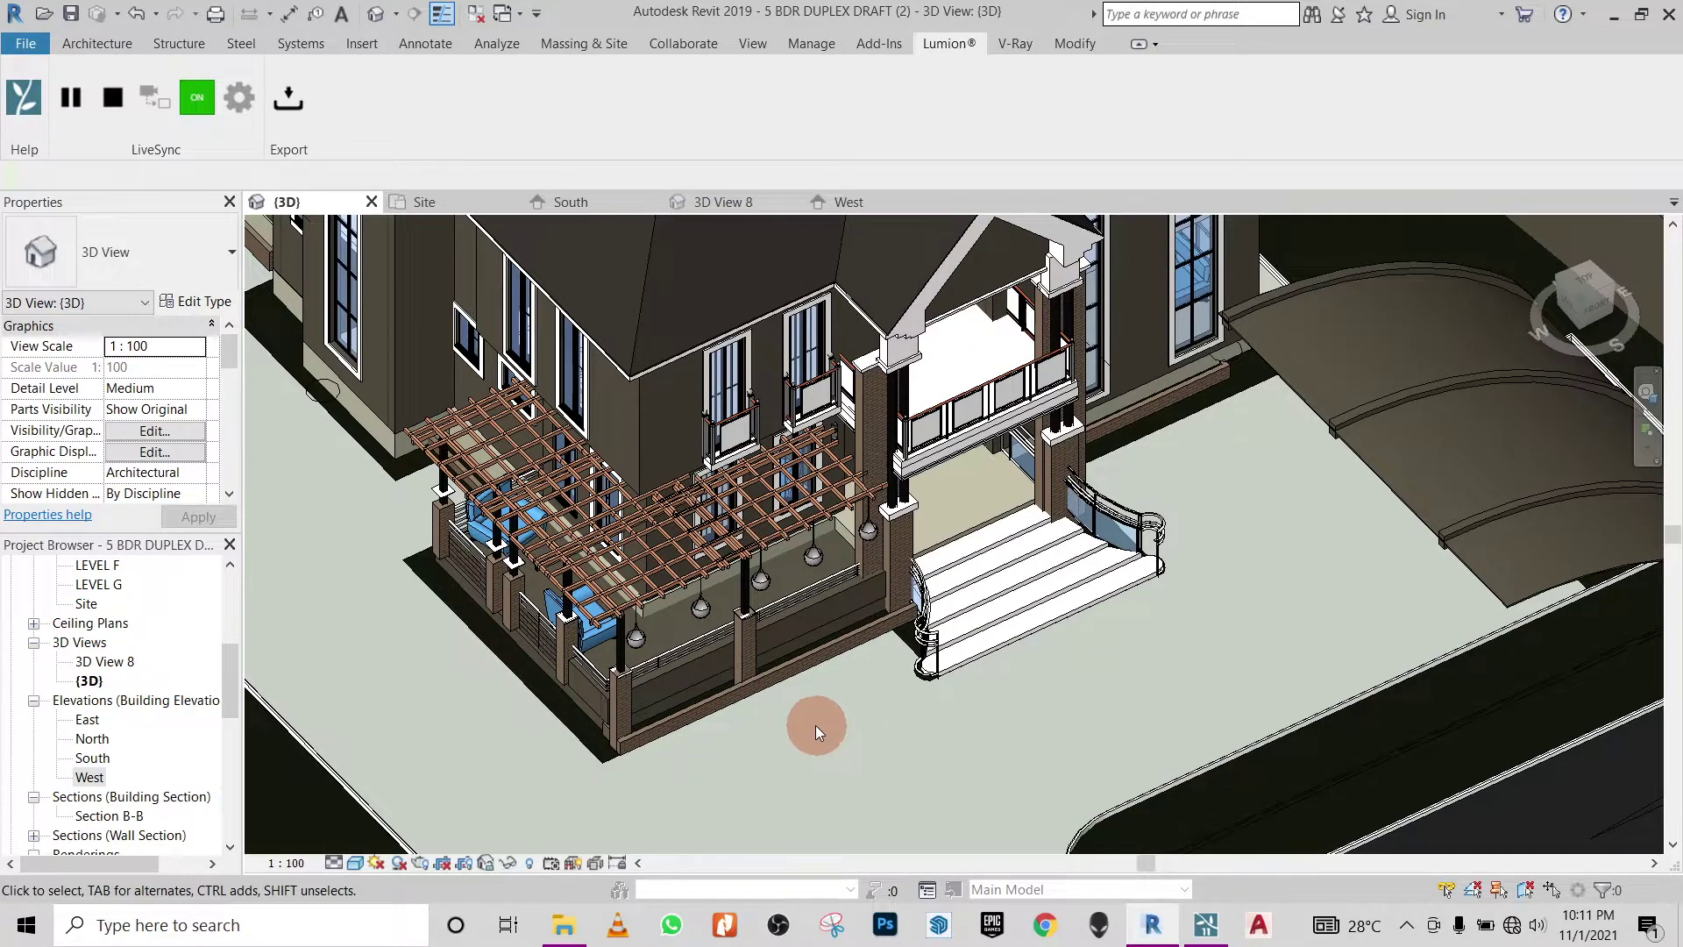
pyautogui.scroll(2, 586, 647)
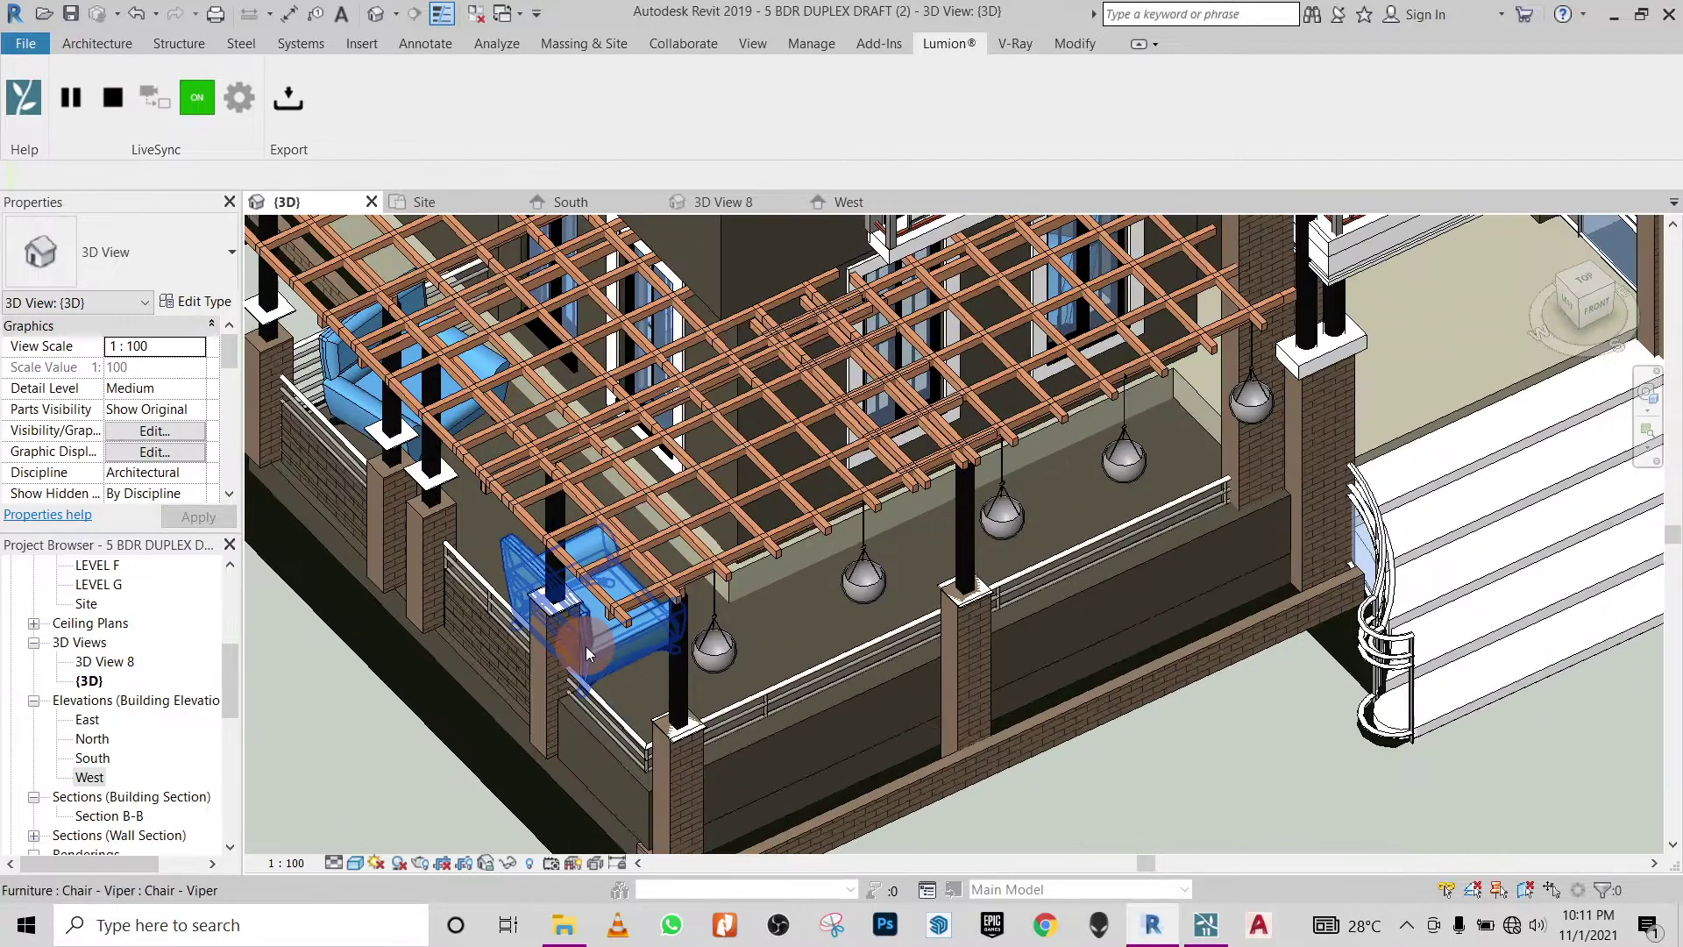
pyautogui.scroll(3, 586, 647)
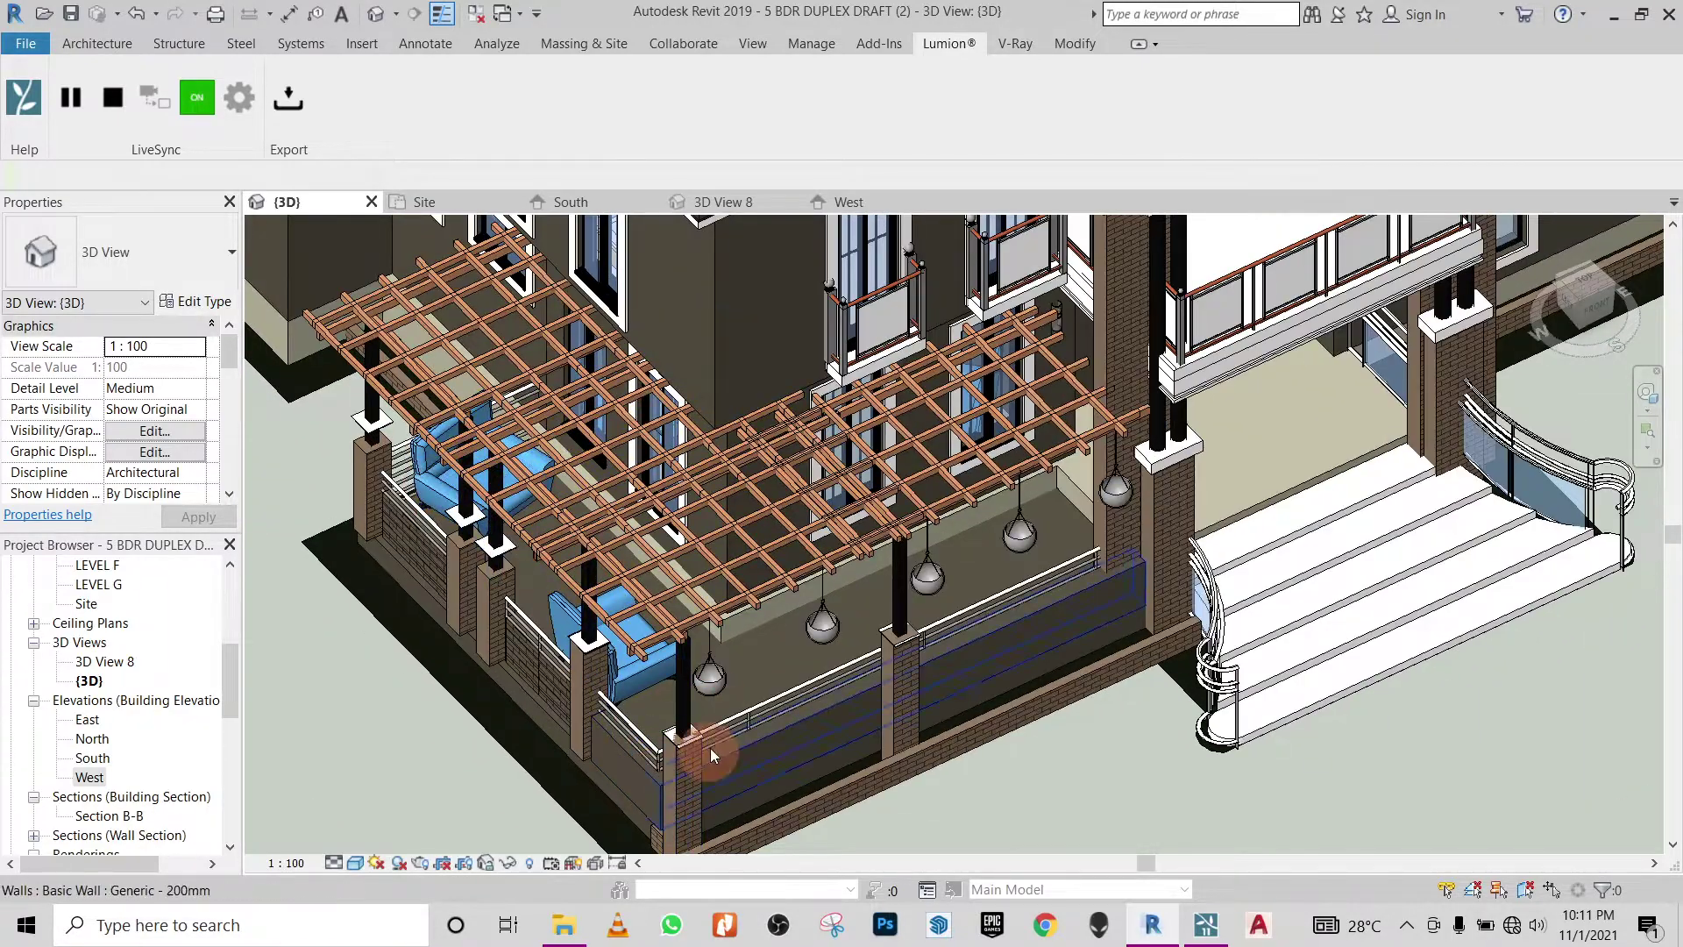
pyautogui.scroll(-4, 782, 708)
pyautogui.scroll(4, 993, 655)
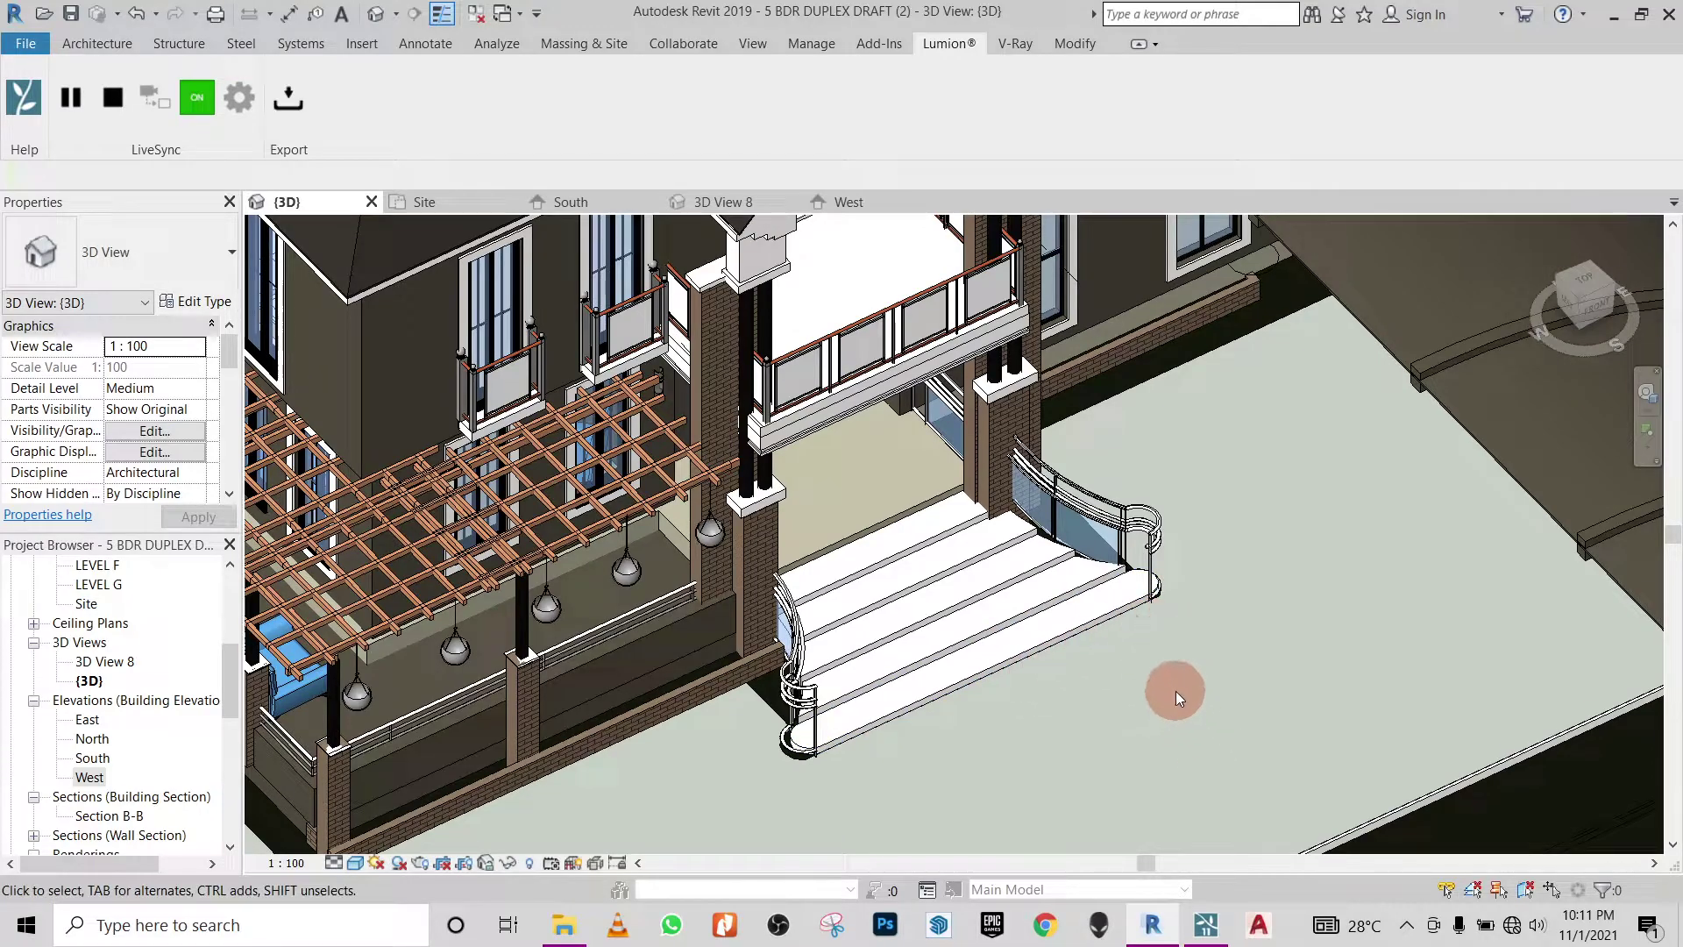
pyautogui.keyDown('shift'); pyautogui.moveTo(1187, 664); pyautogui.dragTo(1128, 705, button='middle'); pyautogui.keyUp('shift')
pyautogui.scroll(-4, 1126, 638)
pyautogui.scroll(-2, 832, 779)
pyautogui.keyDown('shift'); pyautogui.moveTo(1039, 741); pyautogui.dragTo(843, 734, button='middle'); pyautogui.keyUp('shift')
pyautogui.scroll(-5, 848, 693)
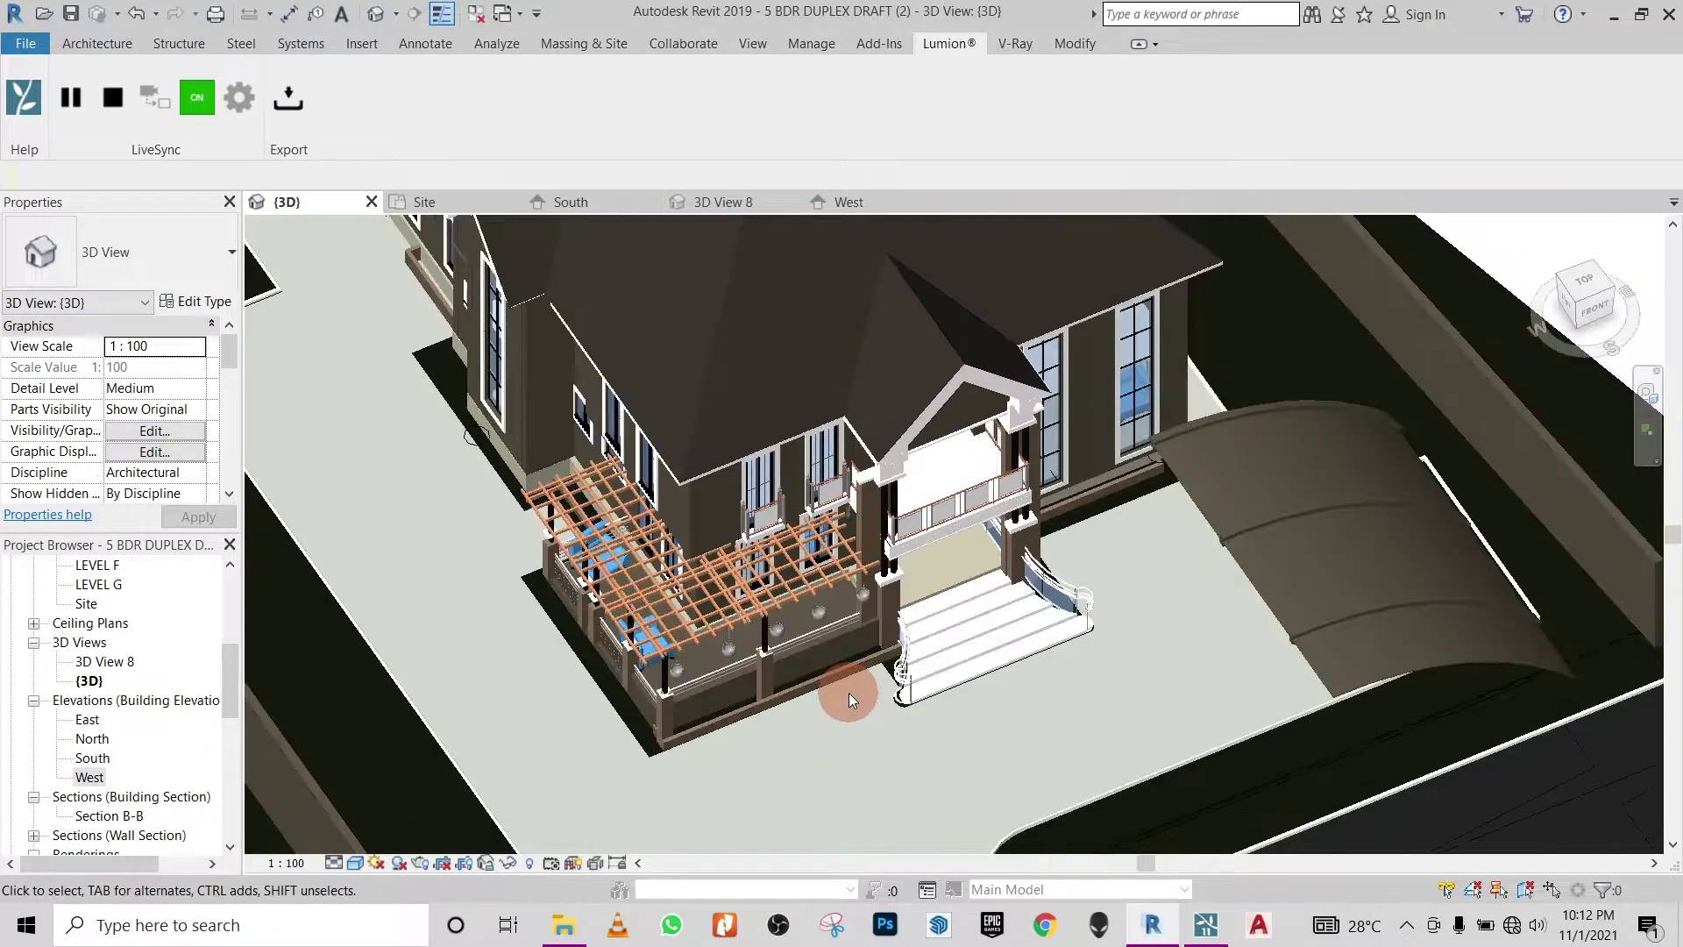
pyautogui.scroll(5, 824, 763)
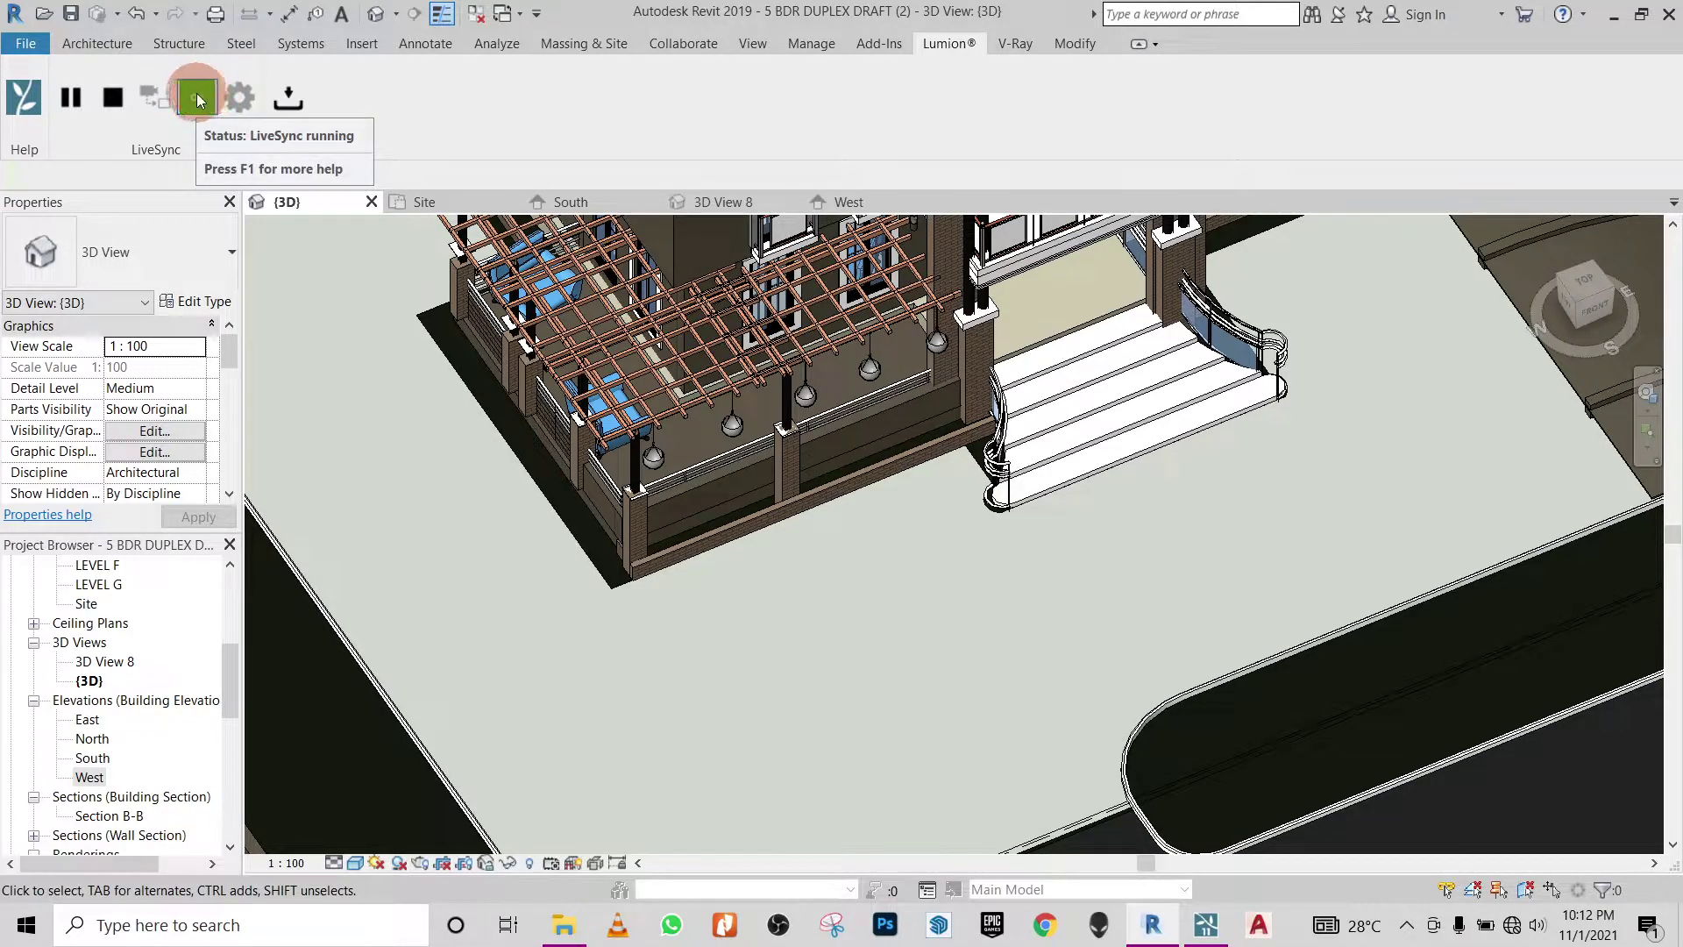
# Switch to Lumion and back the camera away from the wall to examine the synced duplex's front and pergola terrace
pyautogui.click(1210, 934)
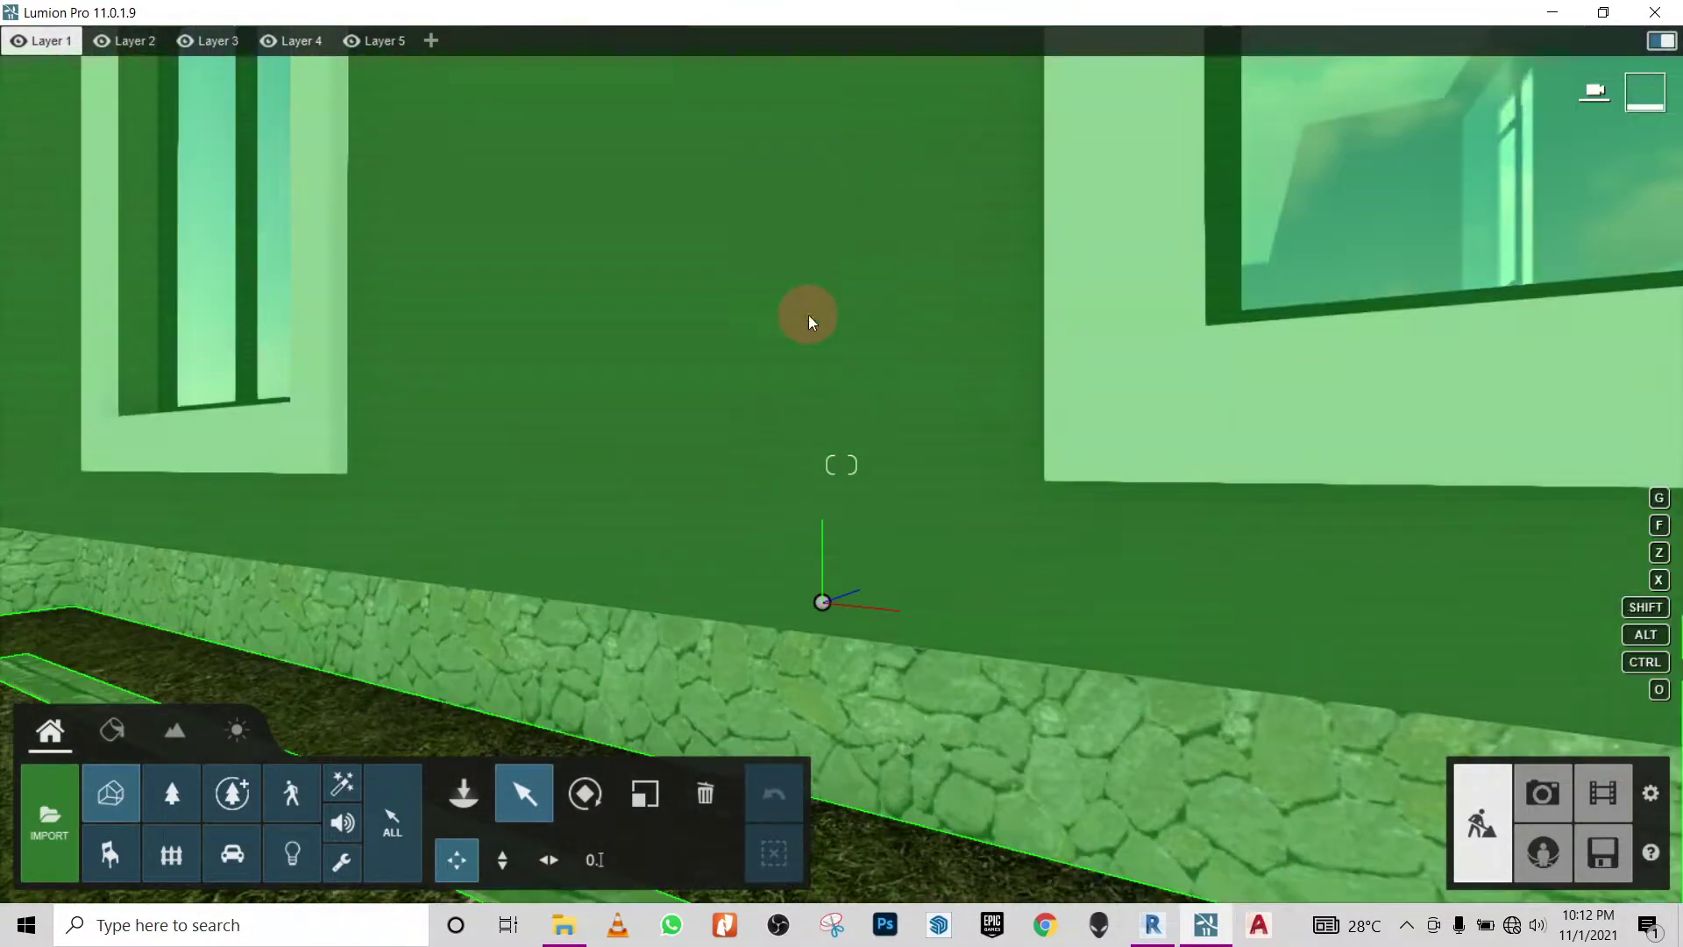
pyautogui.moveTo(809, 313)
pyautogui.mouseDown(button='right')
pyautogui.moveTo(834, 316)
pyautogui.moveTo(785, 314)
pyautogui.moveTo(807, 311)
pyautogui.mouseUp(button='right')
pyautogui.press('s')
pyautogui.press('s')
pyautogui.press('s')
pyautogui.press('s')
pyautogui.press('w')
pyautogui.press('s')
pyautogui.press('w')
pyautogui.press('s')
pyautogui.press('w')
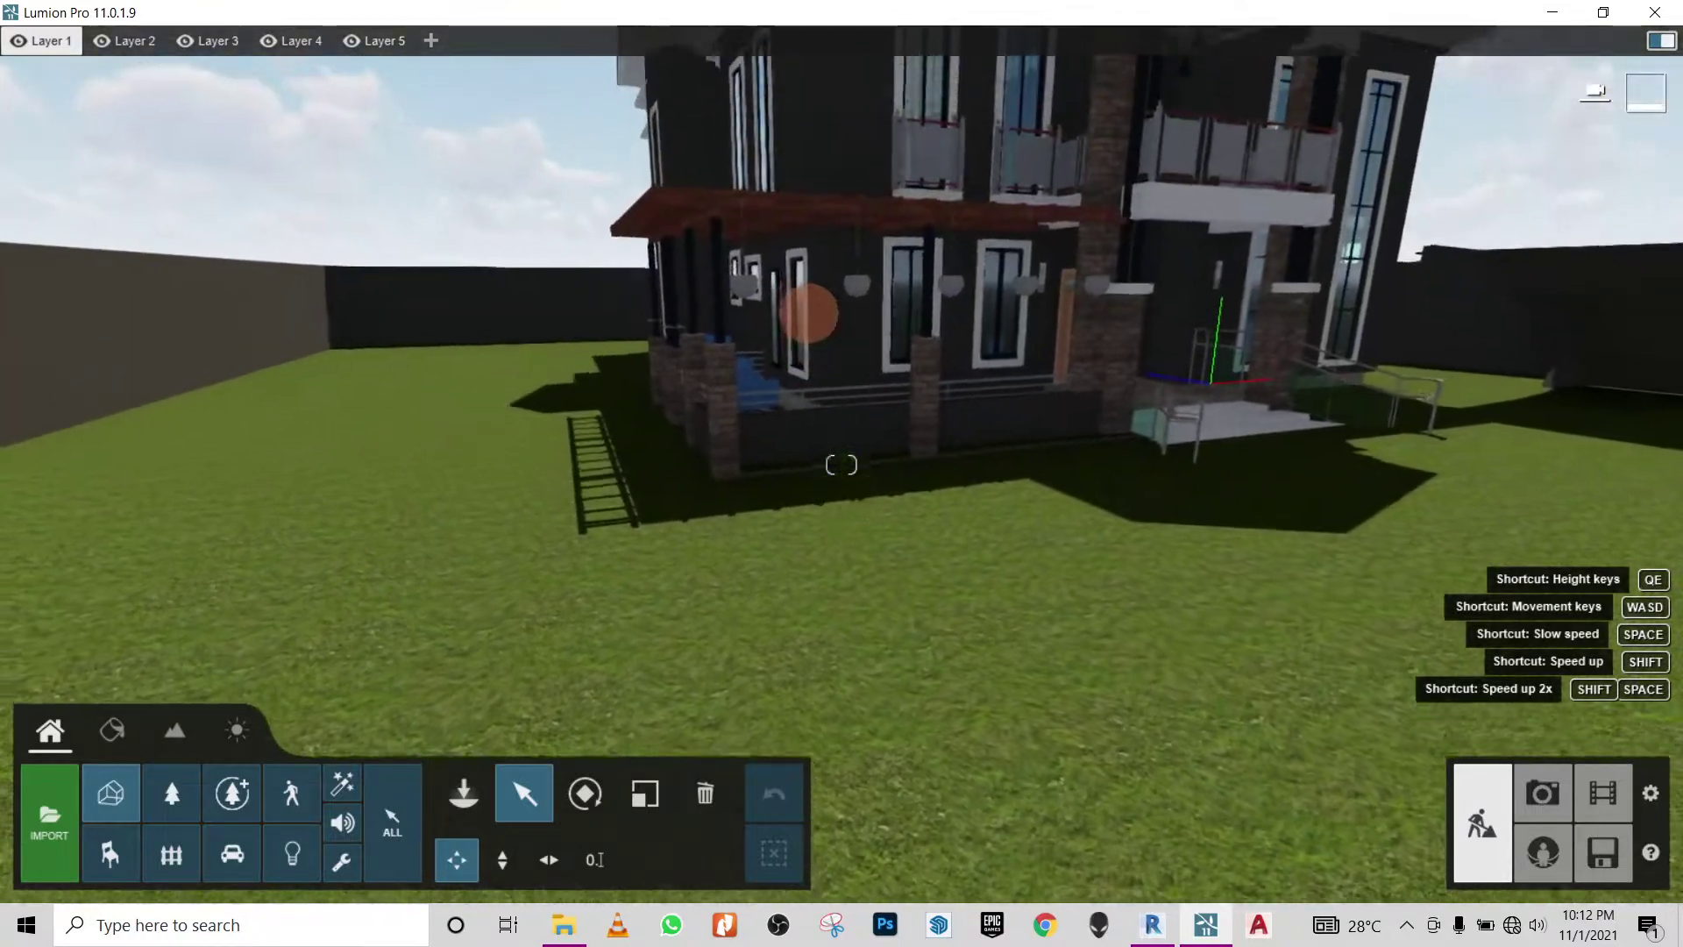
pyautogui.moveTo(809, 313)
pyautogui.mouseDown(button='right')
pyautogui.moveTo(794, 310)
pyautogui.moveTo(809, 313)
pyautogui.mouseUp(button='right')
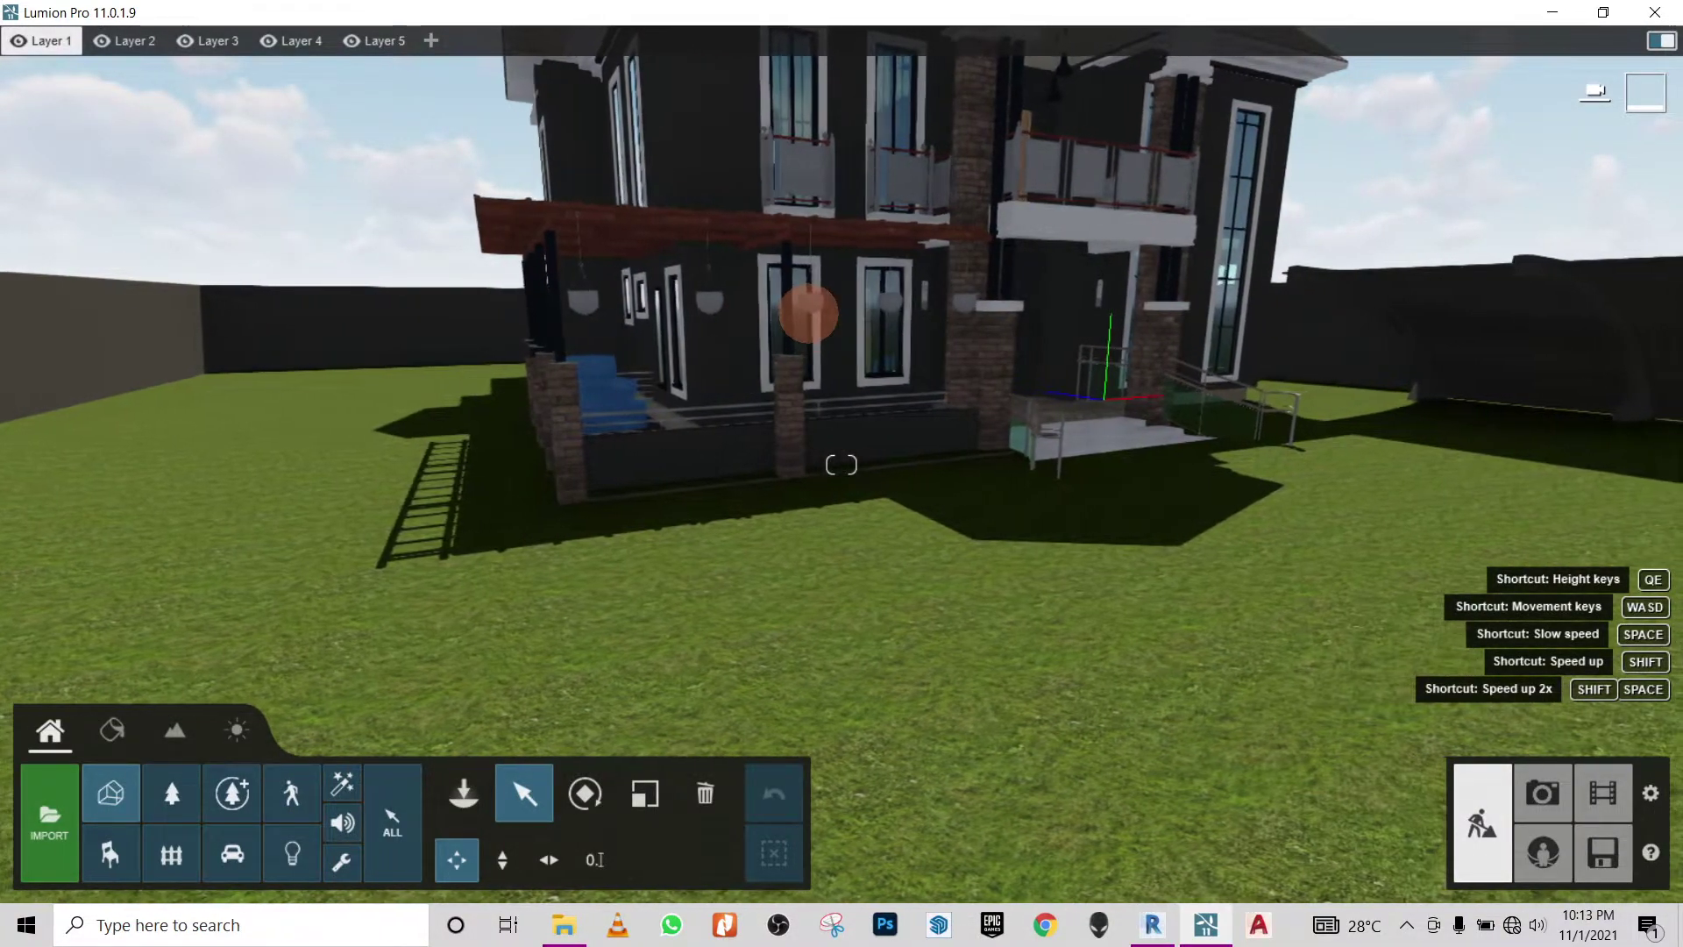